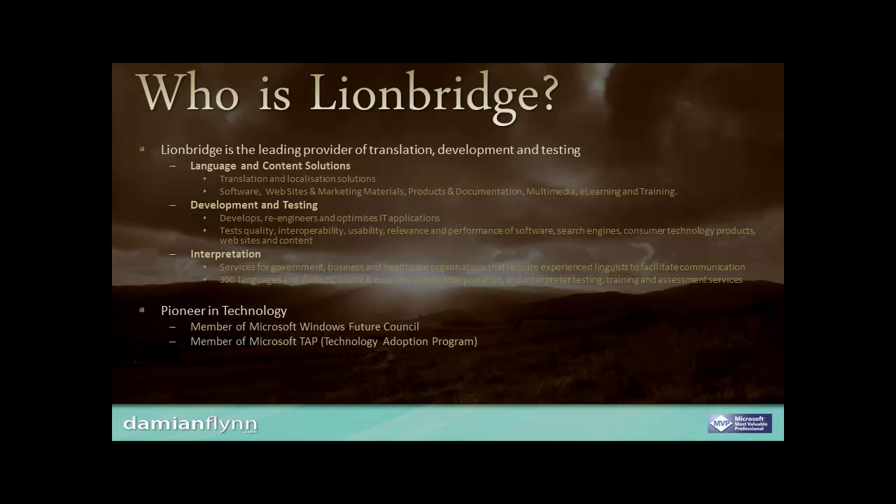
Advance the presentation from 'Who is Lionbridge?' to the Session Overview slide
key("Right")
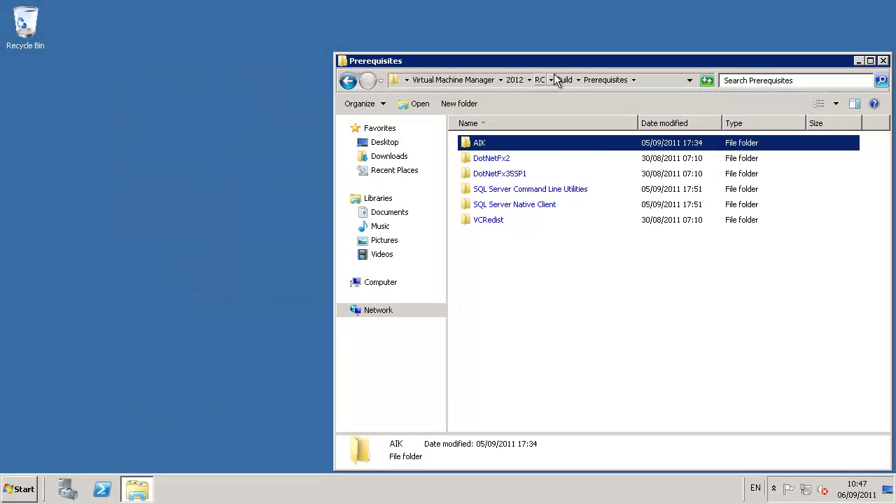
Launch setup from the SCVMM Build folder and run it past the security warning
left_click(562, 80)
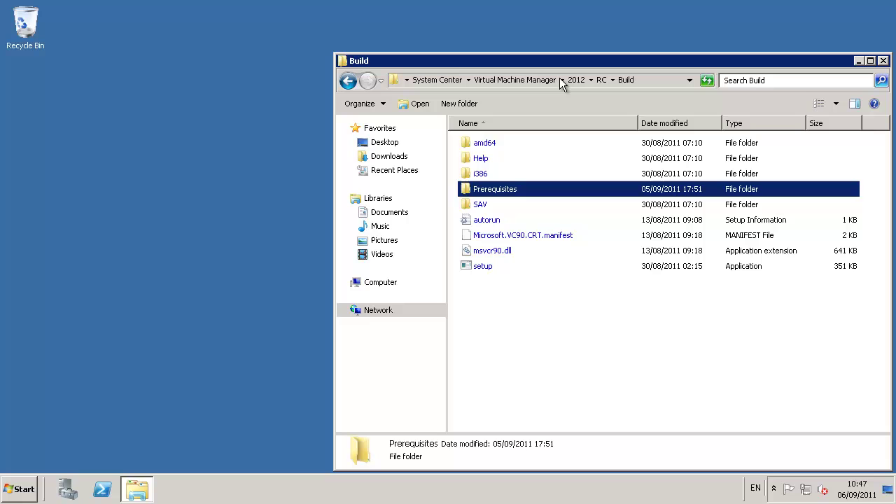
left_click(485, 266)
double_click(487, 267)
key("Return")
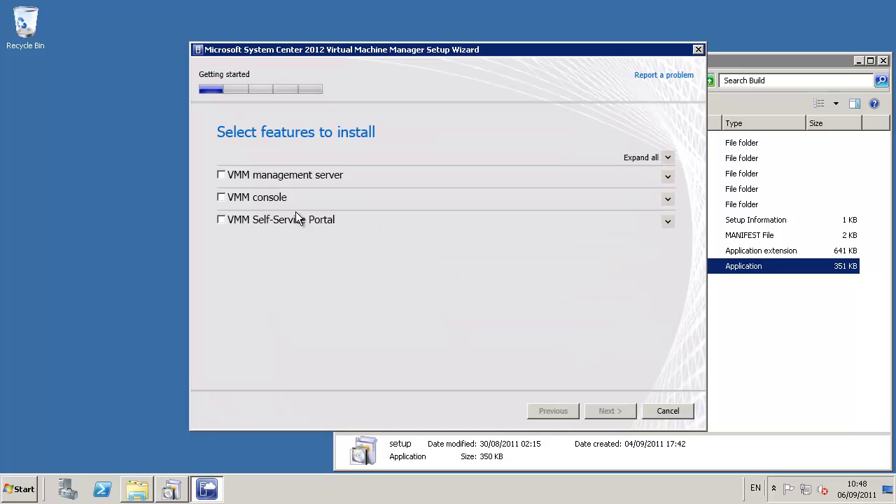
Include the VMM management server in the features and pass product registration
left_click(221, 176)
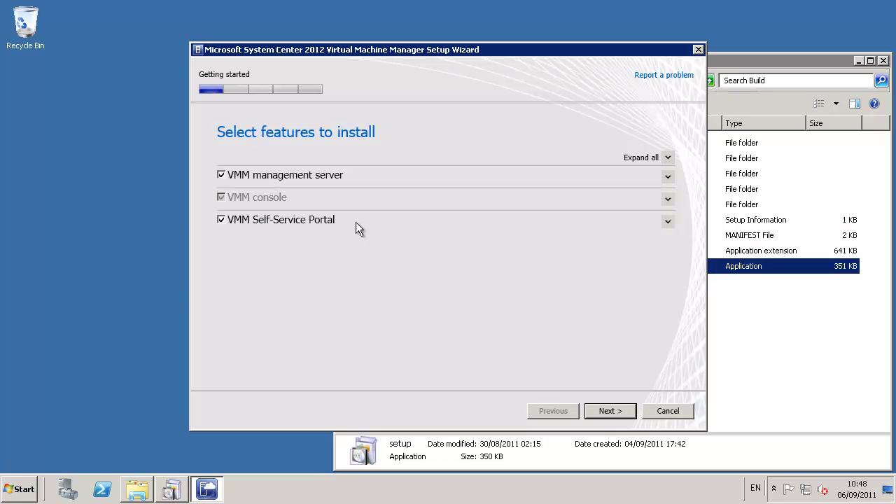
left_click(610, 412)
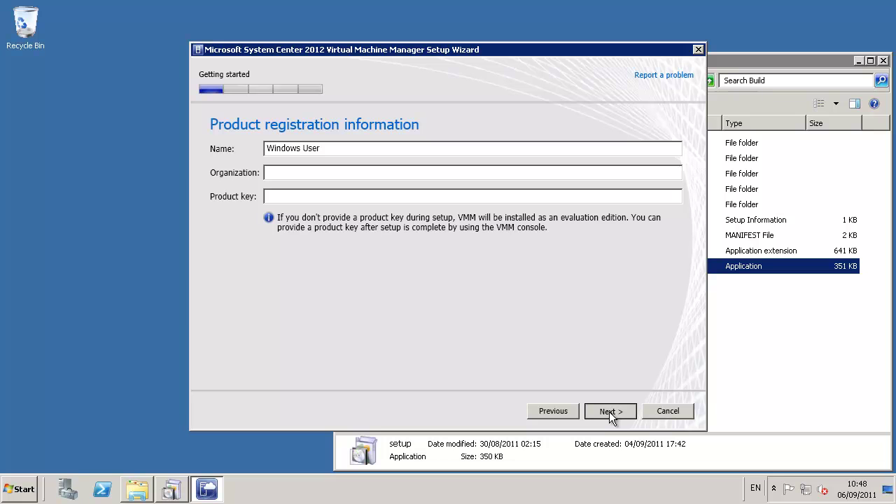
left_click(609, 411)
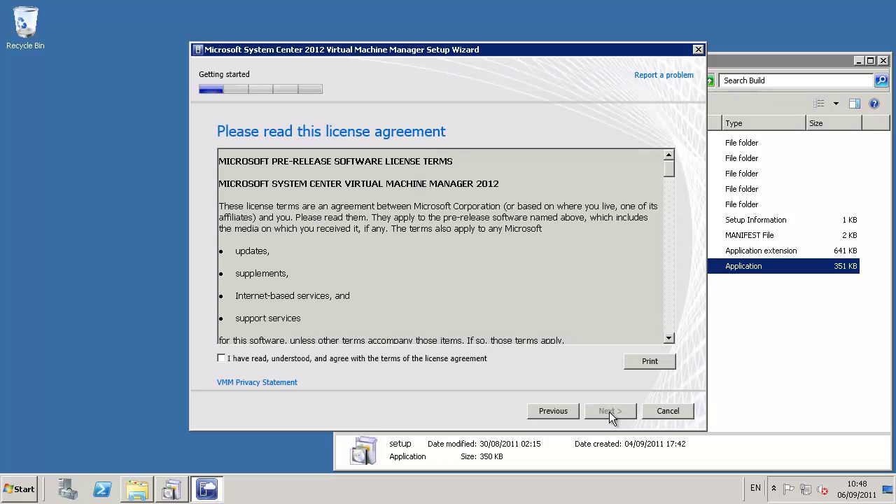
Accept the licence, join CEIP, and keep the default installation location
left_click(230, 363)
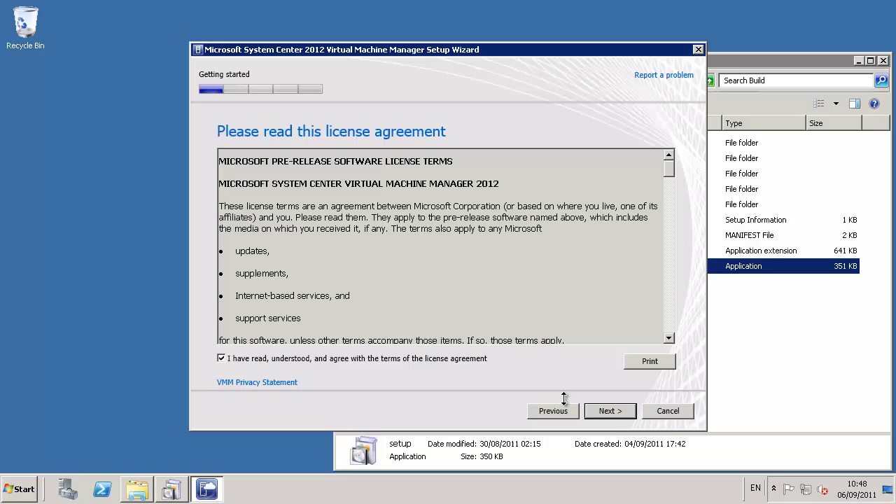
left_click(607, 413)
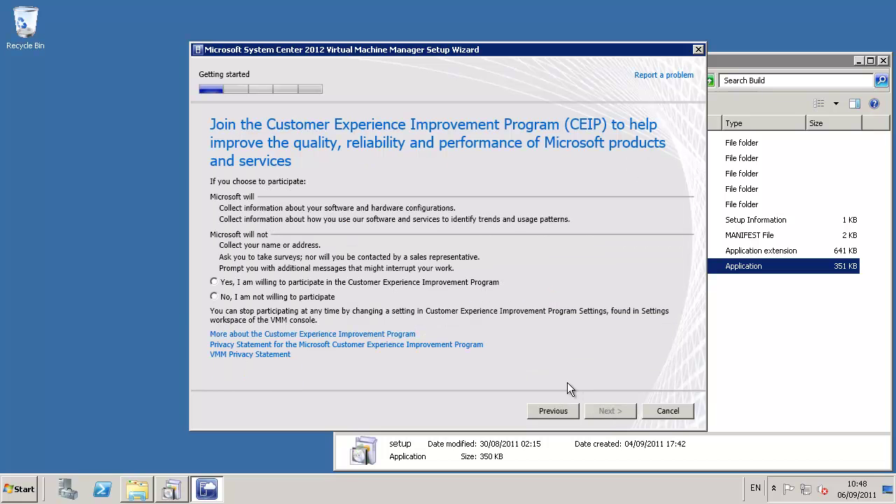
left_click(298, 283)
left_click(600, 418)
left_click(596, 413)
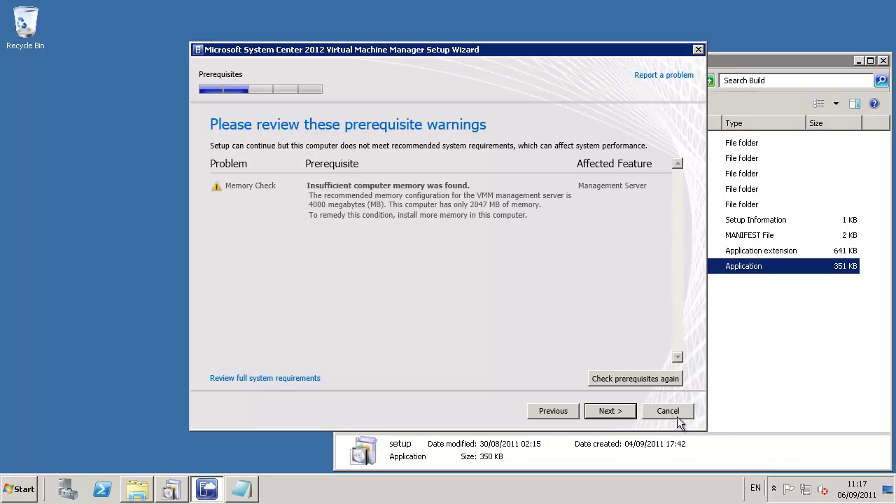
Use SQL server SQL2008r2, instance MSSQLSERVER, with a new VirtualManagerDB database
left_click(616, 416)
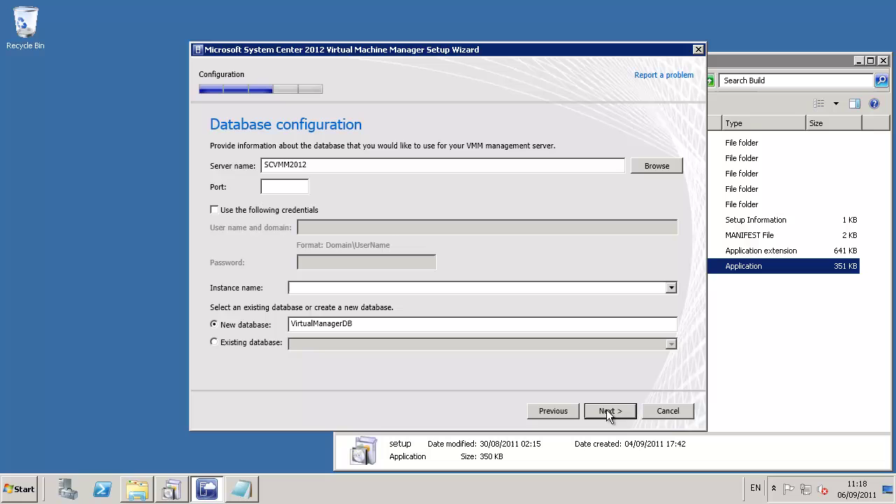
left_click(218, 175)
type("SQL2008")
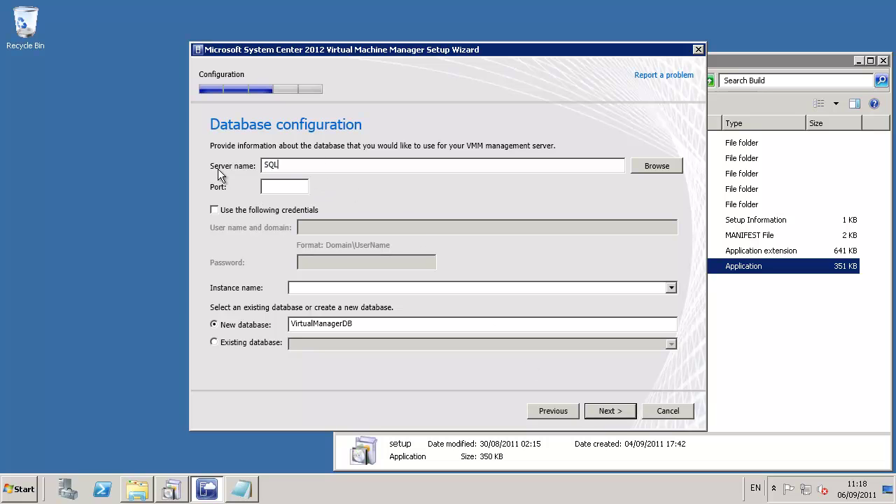
type("r2")
key("Tab")
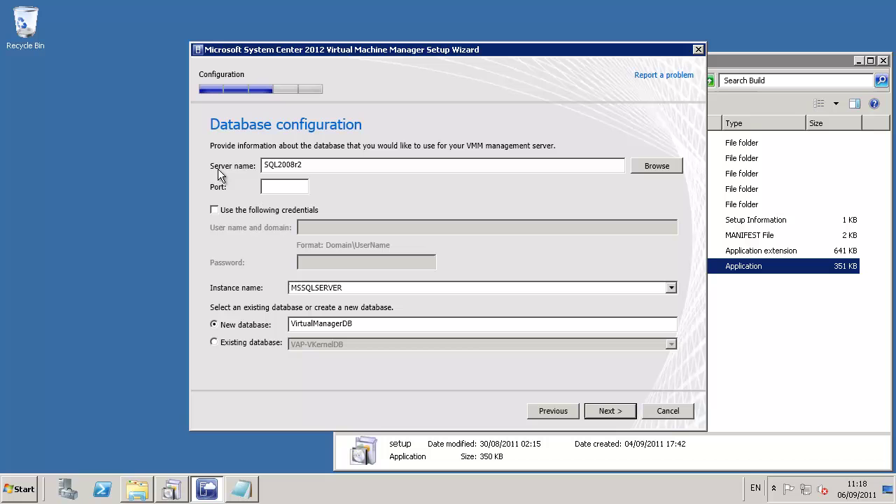
left_click(616, 411)
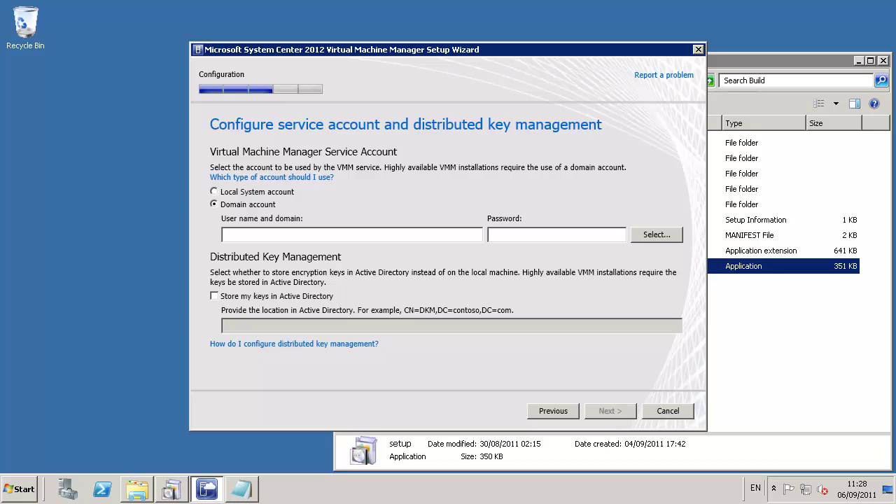
Run VMM under the domain service account with its password, keeping default ports
left_click(645, 237)
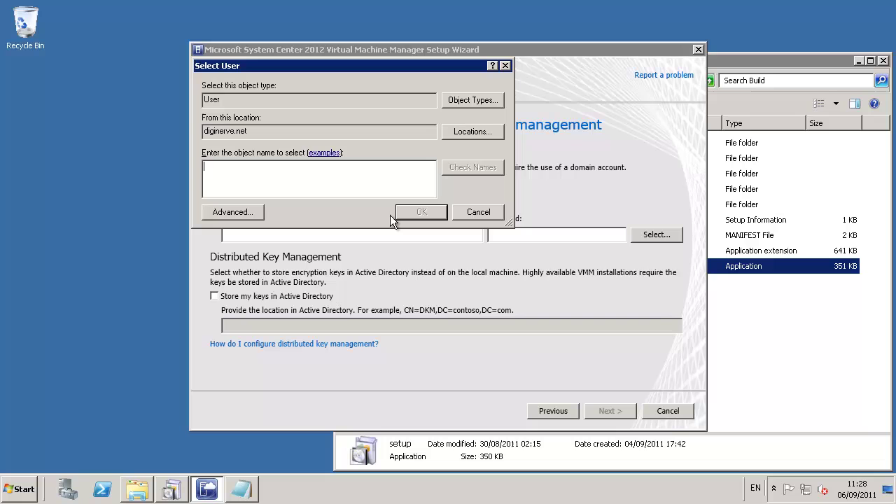
type("lsvcscvmm")
key("Return")
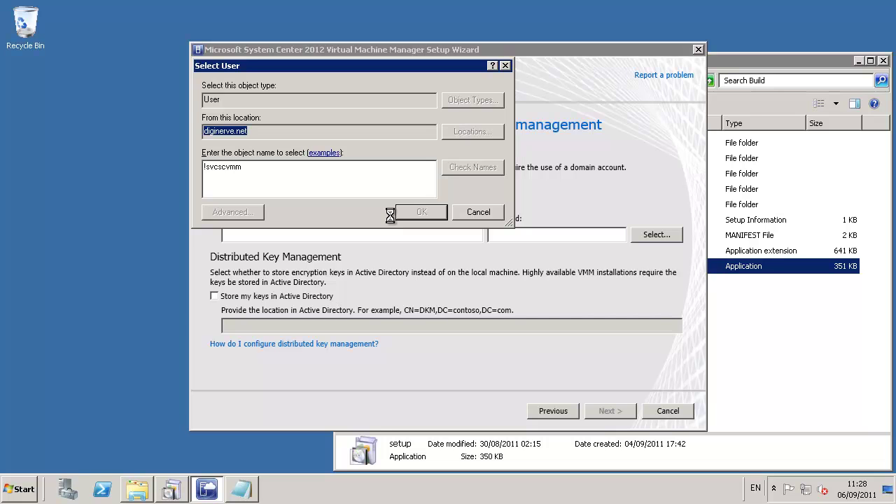
left_click(505, 234)
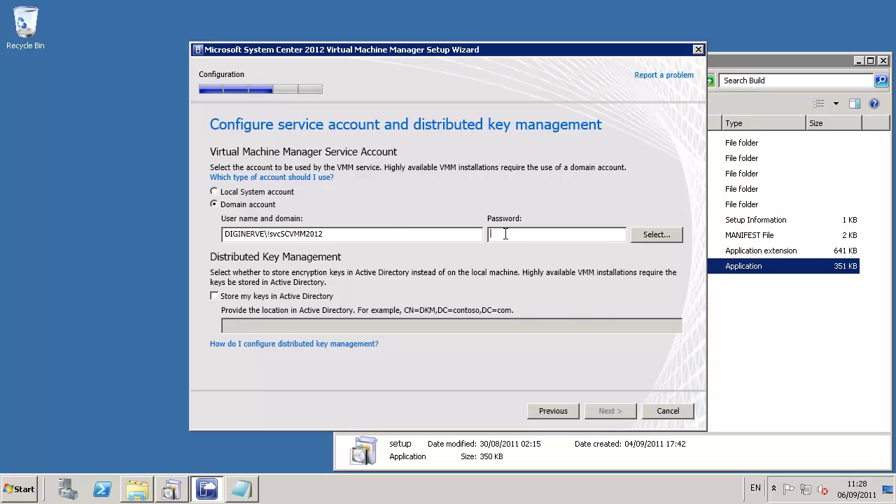
type("•••••••••")
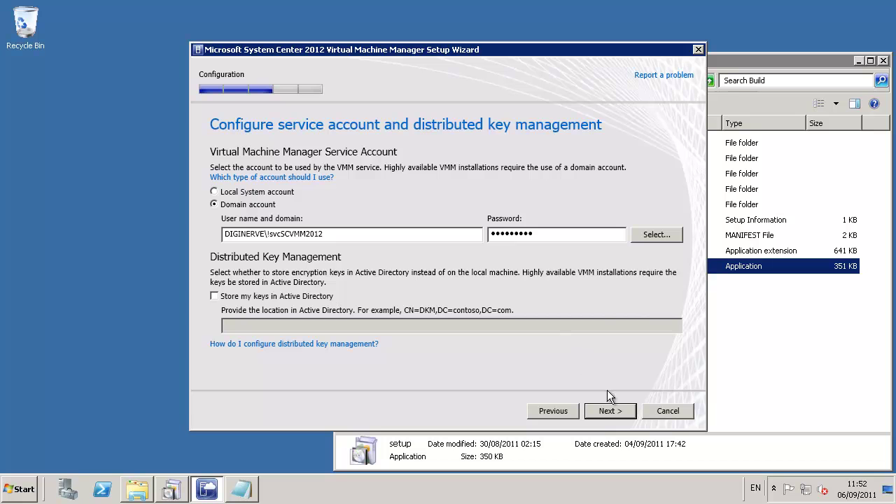
left_click(610, 413)
left_click(609, 413)
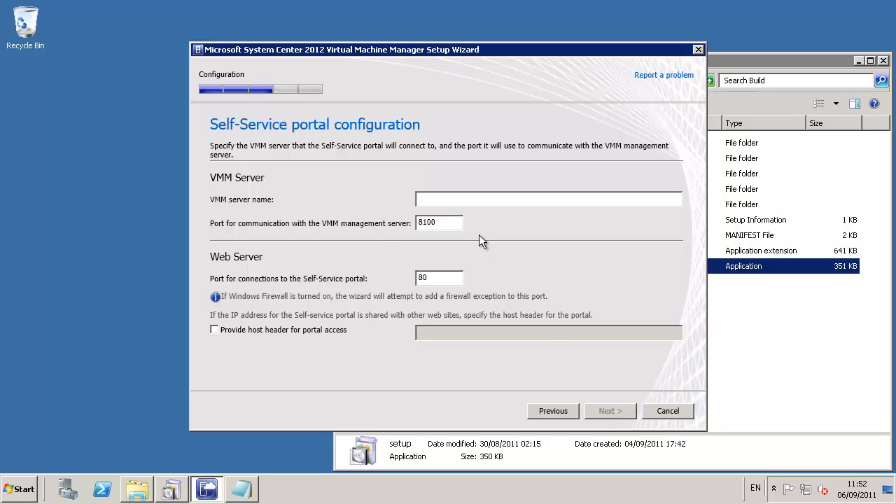
Enter scvmm2012 as the portal's VMM server, keep the default library share, and install
left_click(427, 199)
type("scvmm2")
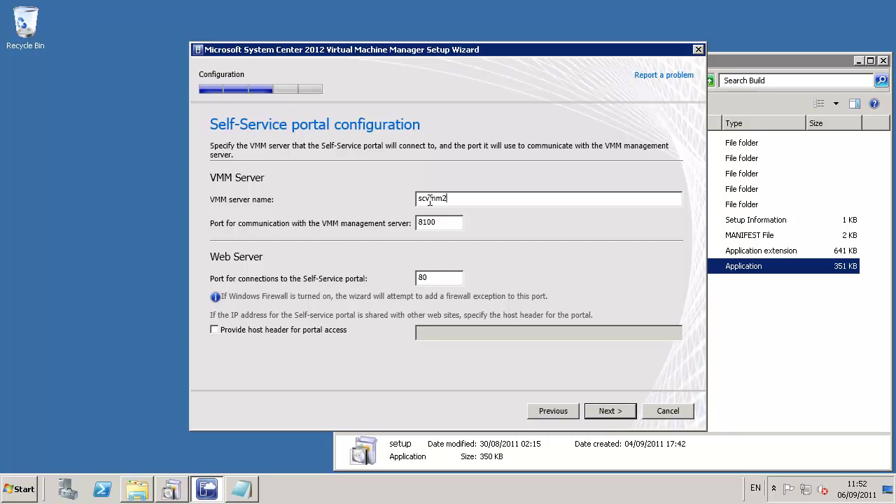
type("012")
left_click(611, 413)
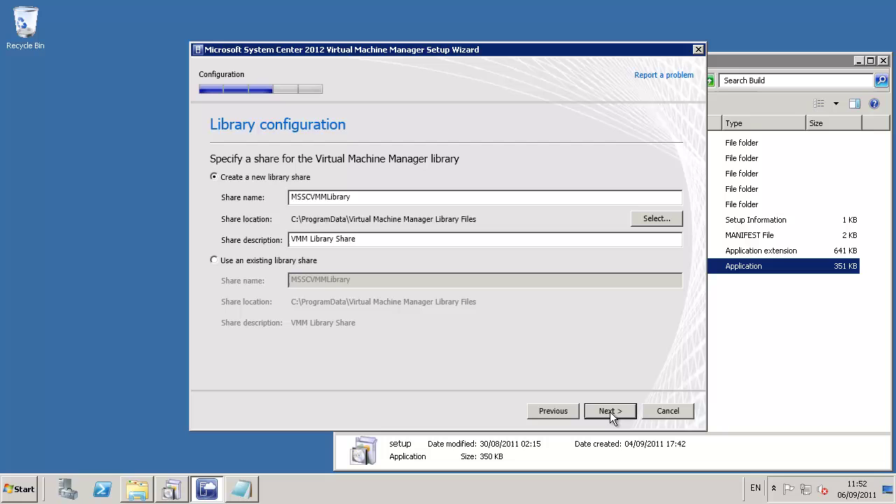
left_click(611, 413)
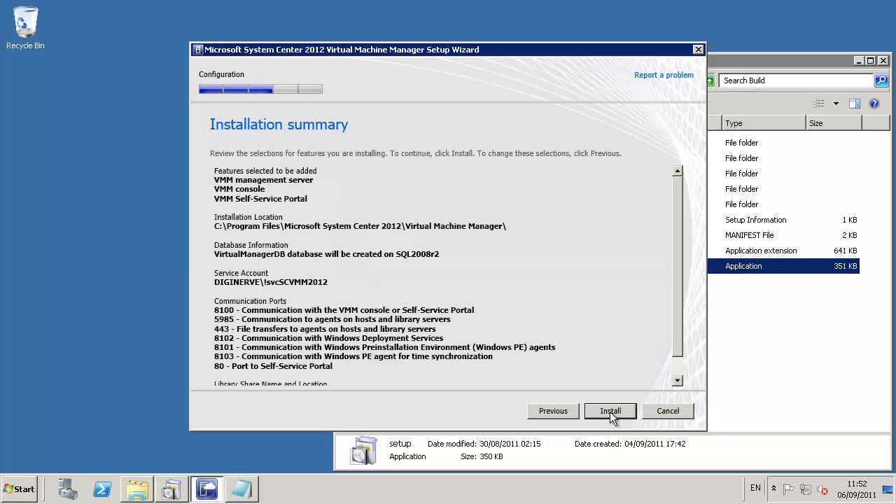
left_click(610, 412)
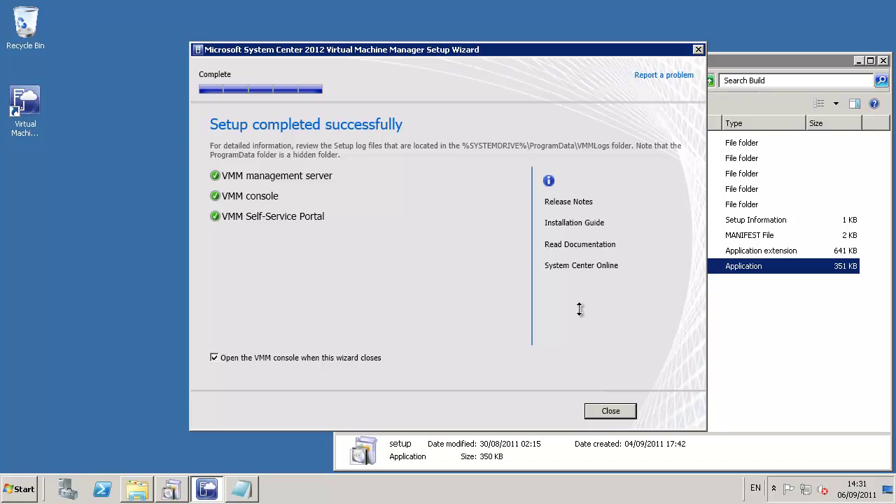
Close the completed setup with 'Open the VMM console' left ticked
left_click(610, 413)
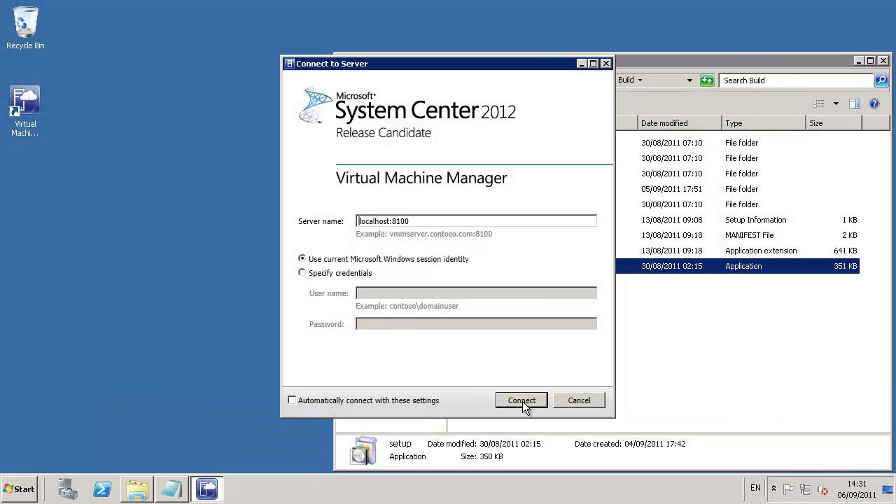
Connect the console to localhost:8100 using the current Windows identity
left_click(523, 401)
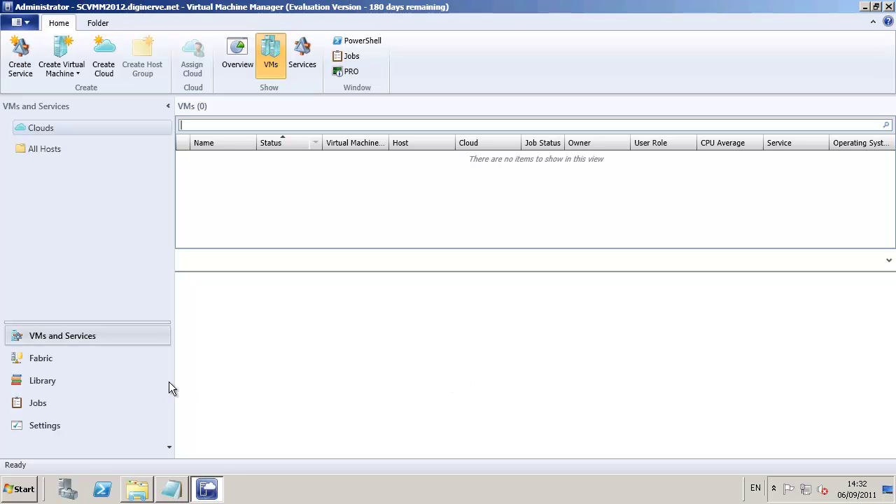
Browse the Fabric, Library, Jobs and Settings workspaces in turn
left_click(44, 359)
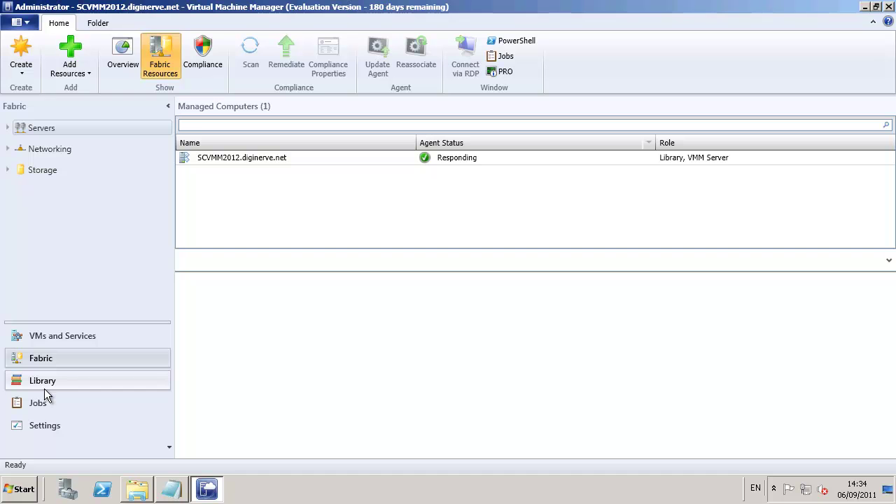
left_click(41, 385)
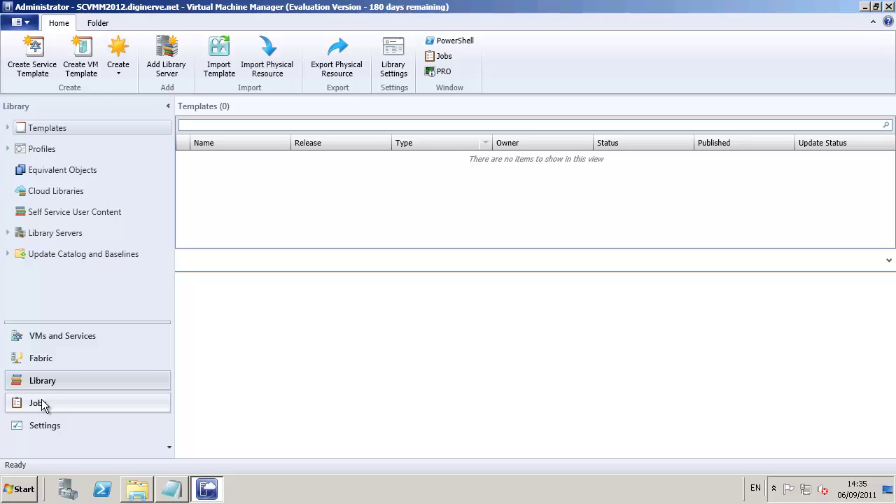
left_click(42, 402)
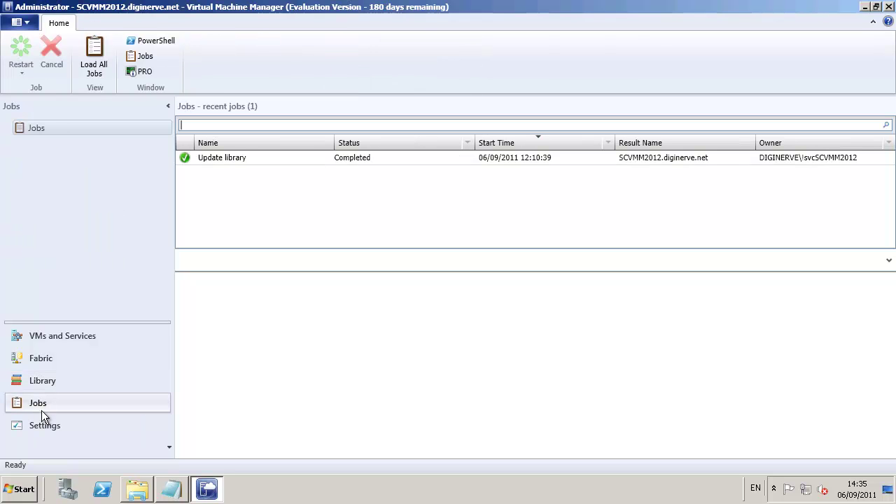
left_click(41, 424)
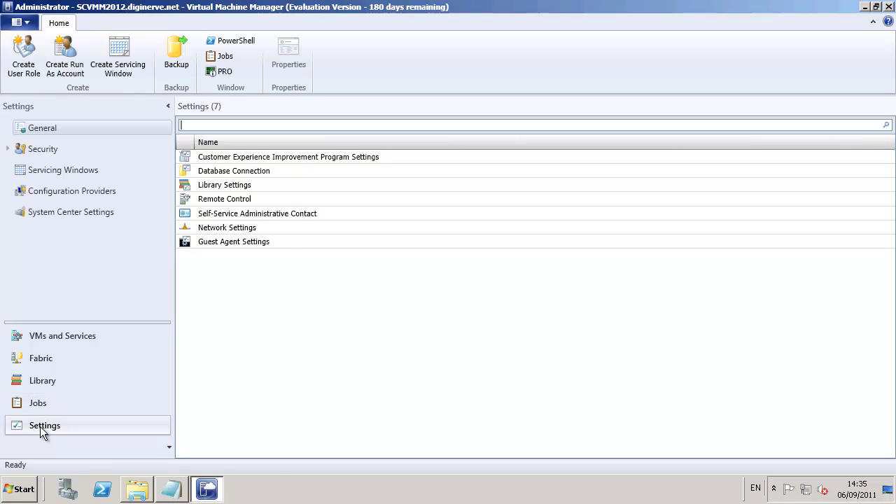
left_click(21, 489)
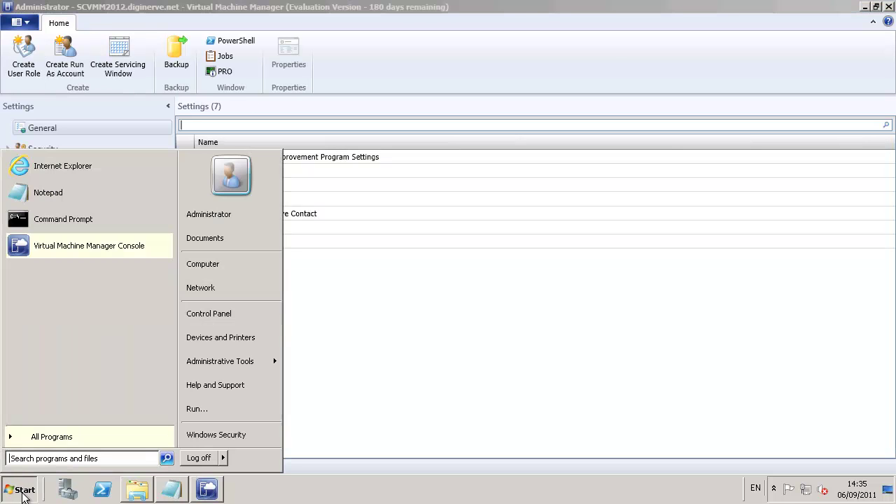
Open the Self-Service Portal at scvmm2012 in Internet Explorer
left_click(62, 166)
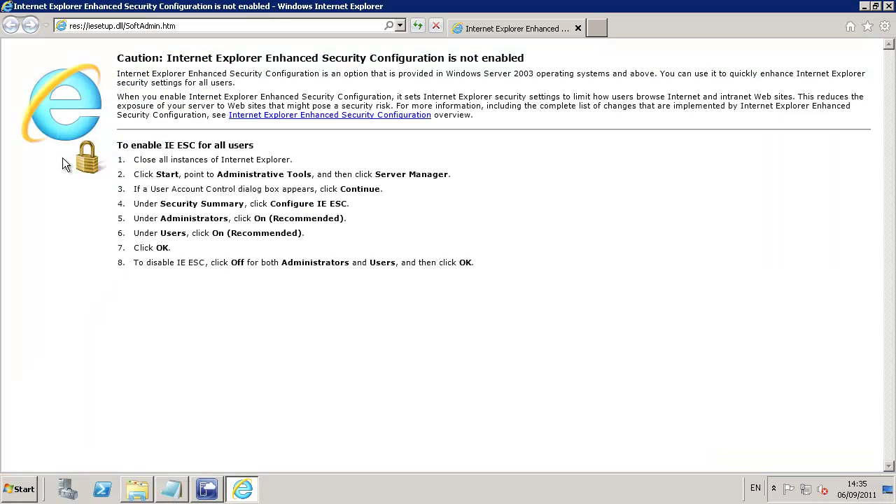
left_click(183, 27)
type("scvmm2012")
key("Return")
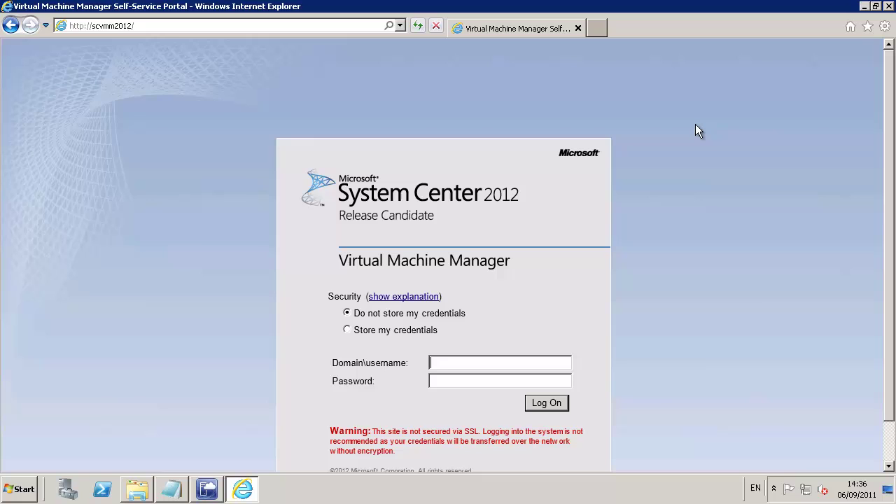
Log on with the administrator credentials, decline saving the password, and minimize the browser
type("diginerve\\")
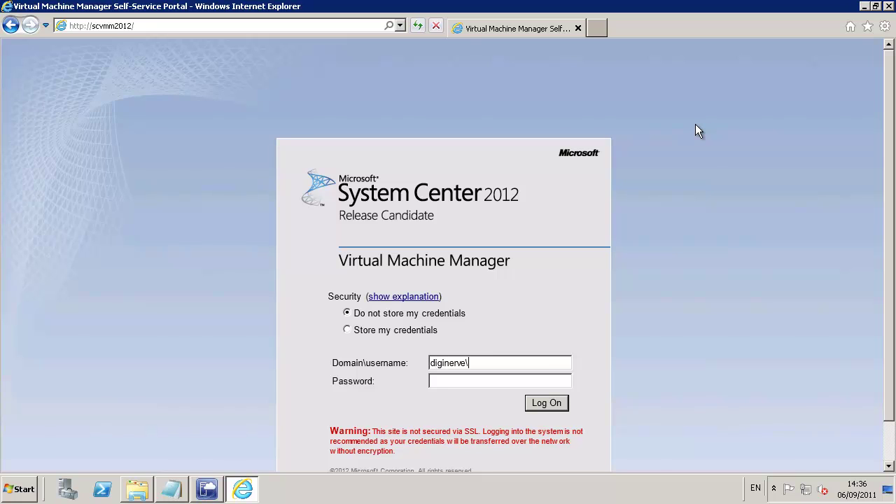
type("administrator******")
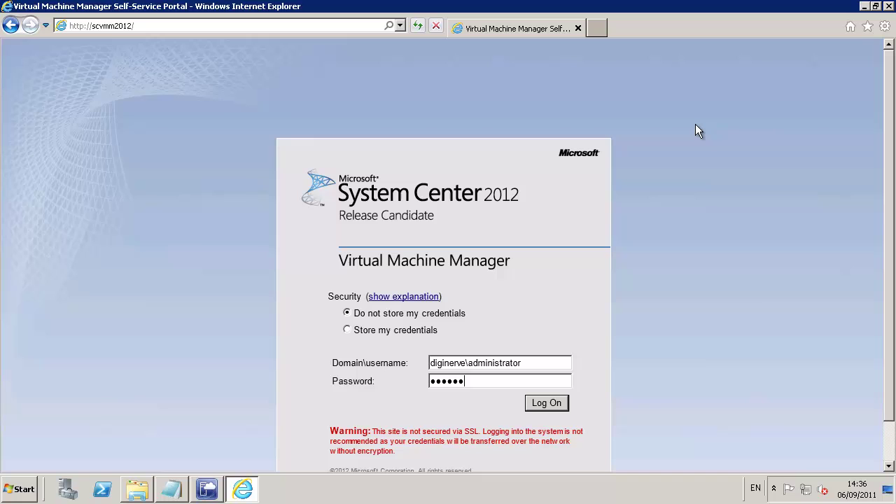
type("***")
key("Return")
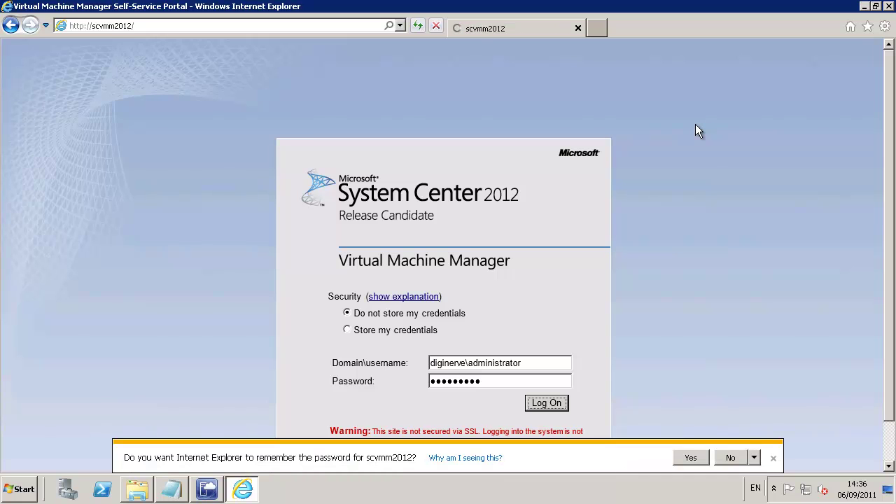
left_click(731, 458)
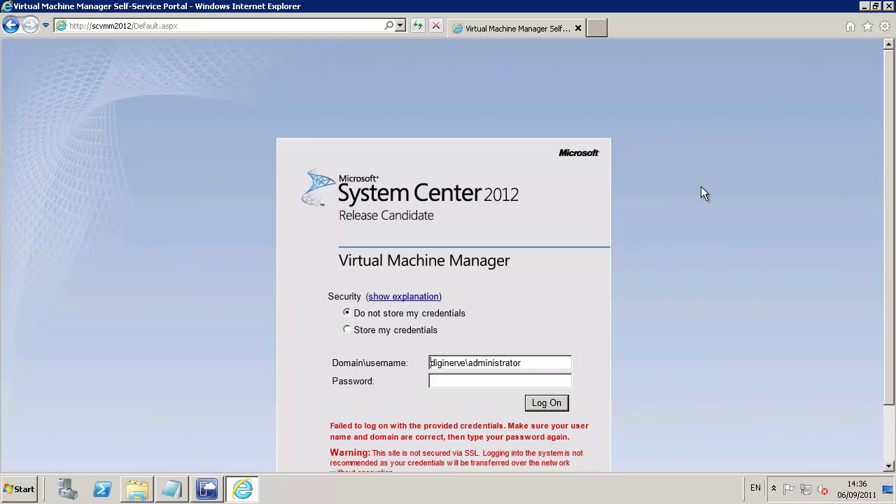
left_click(864, 6)
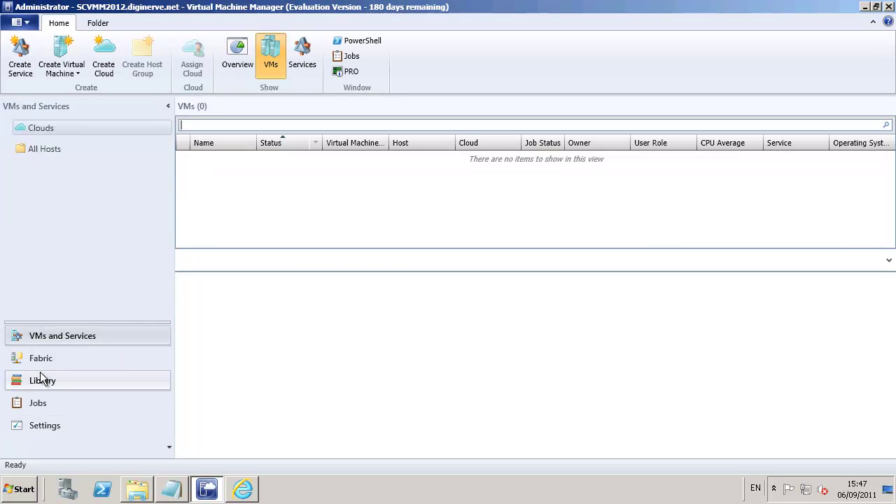
In Fabric, start adding Hyper-V hosts and clusters located in a trusted Active Directory domain
left_click(43, 361)
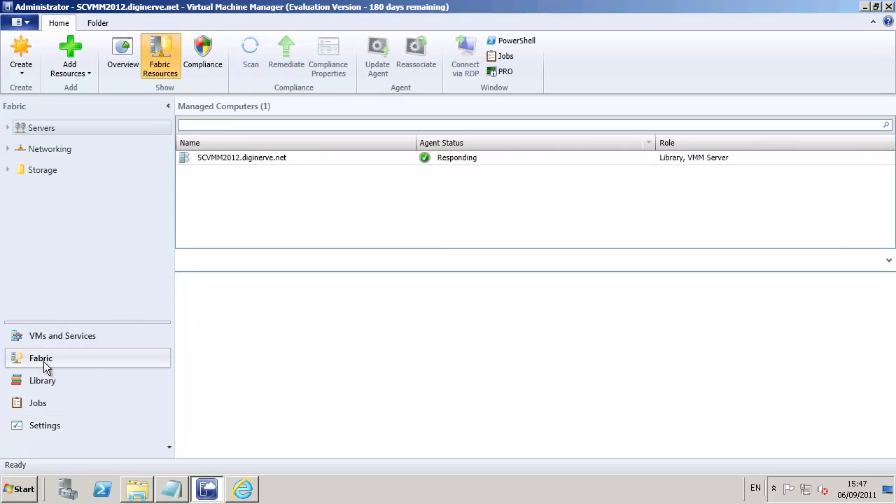
left_click(74, 59)
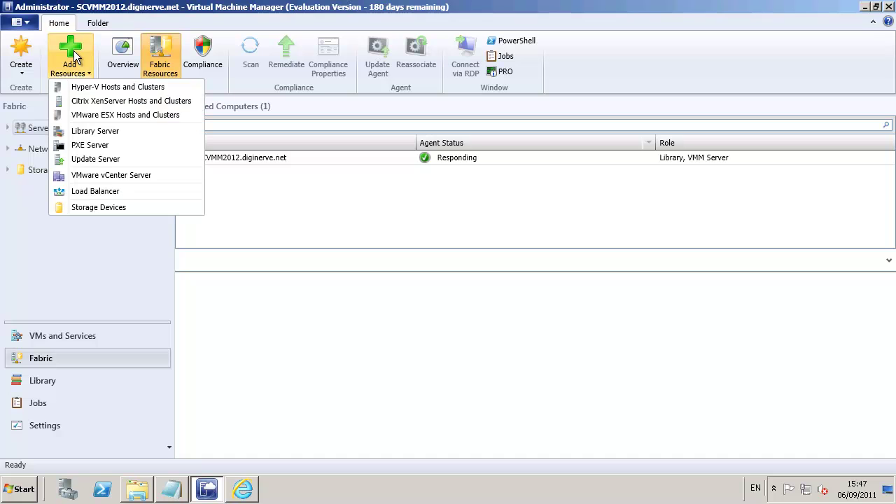
left_click(87, 86)
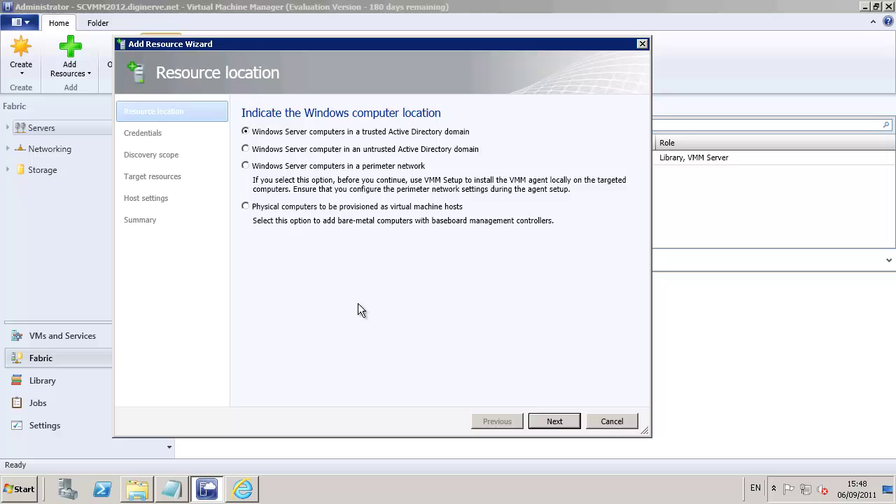
left_click(555, 422)
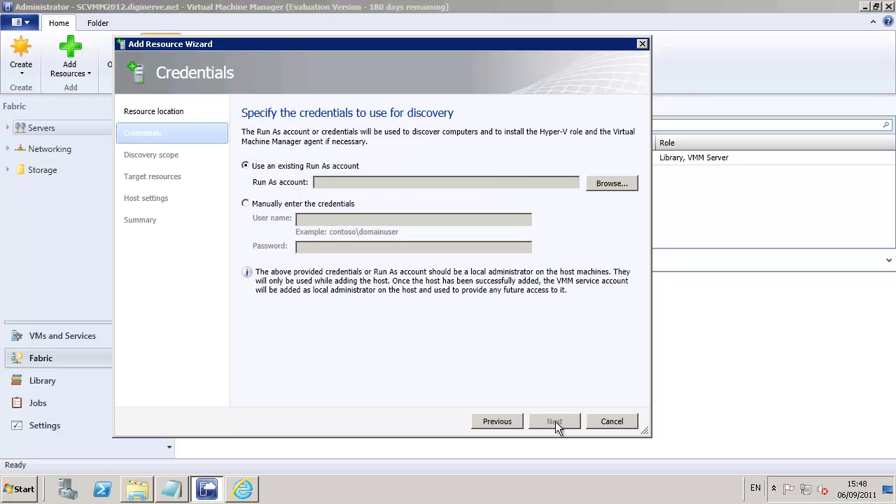
Manually enter the domain administrator user name and password as the run-as credentials
left_click(278, 204)
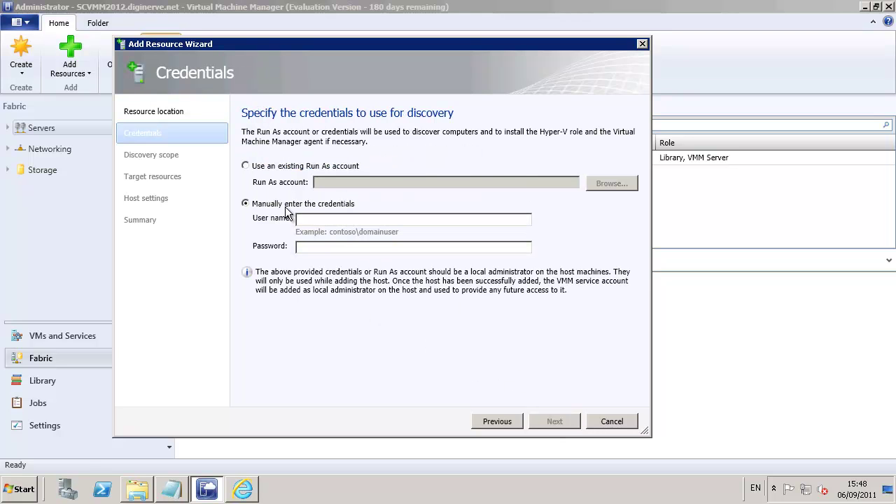
type("d")
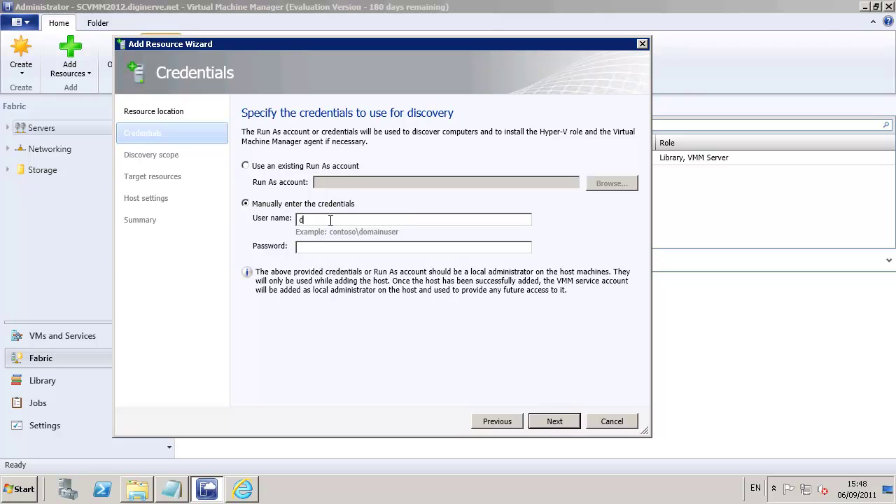
type("iginerve\\admini")
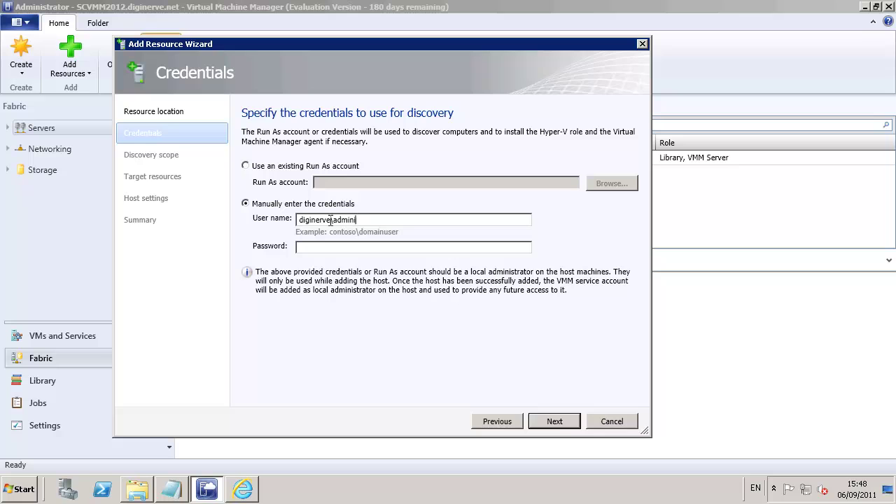
type("strator")
key("Tab")
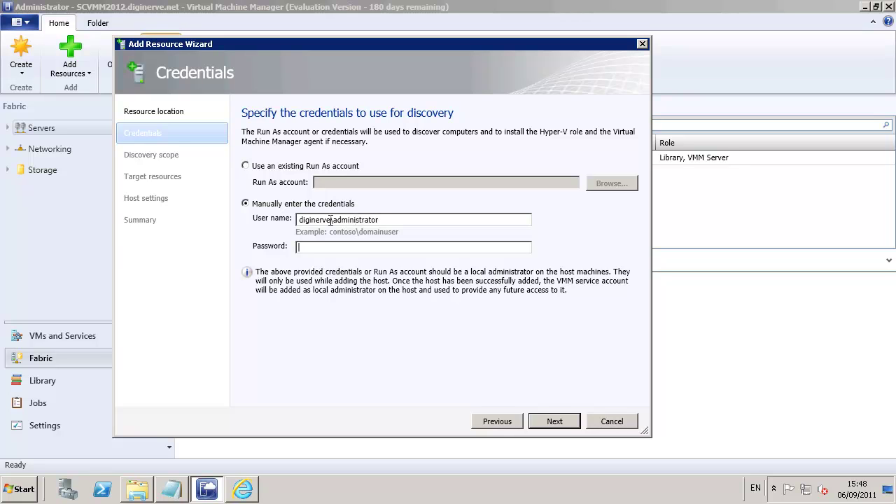
key("ctrl+v")
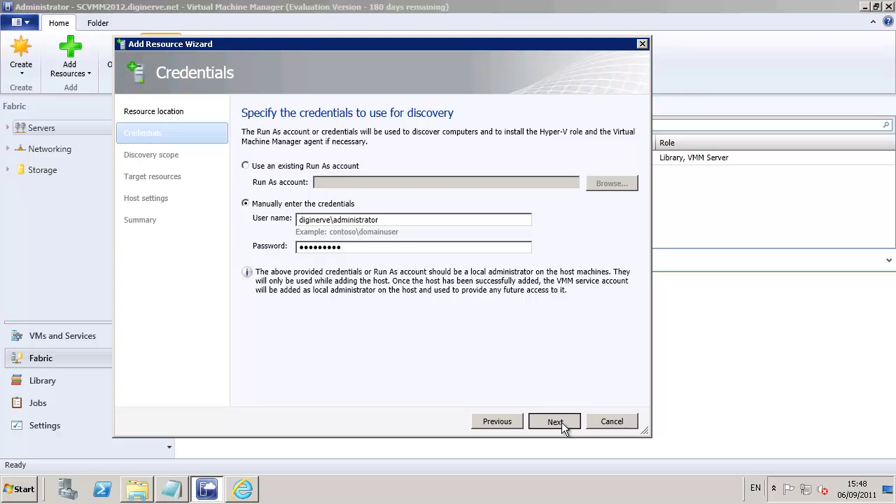
left_click(560, 423)
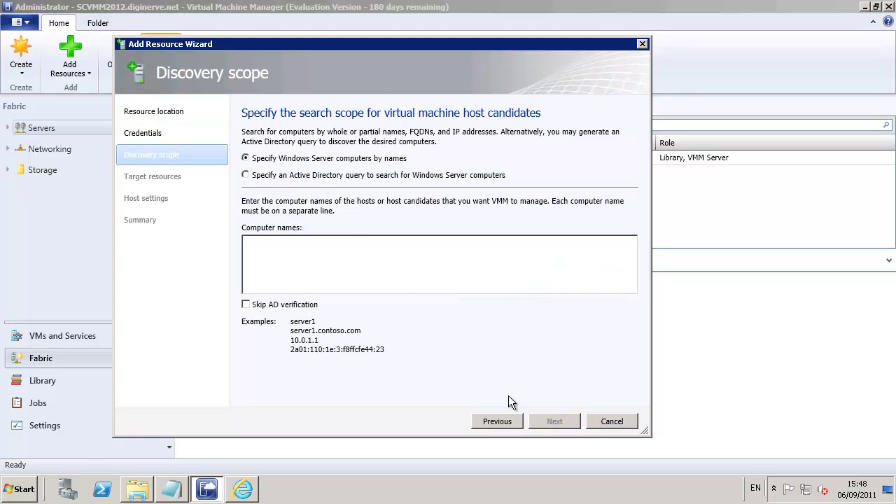
Search for the computer named digi-share01
left_click(287, 252)
type("digi-share01")
key("Return")
left_click(554, 421)
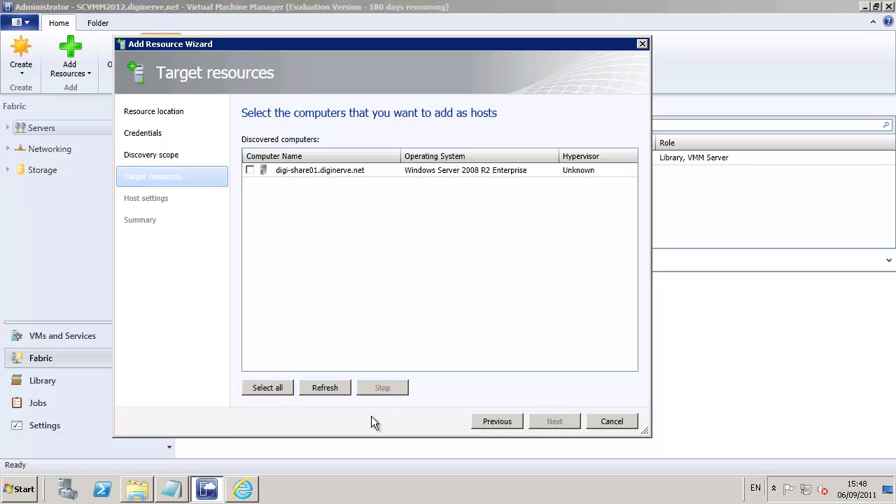
Select digi-share01.diginerve.net, accept enabling Hyper-V, and enable reassociating the host
left_click(250, 171)
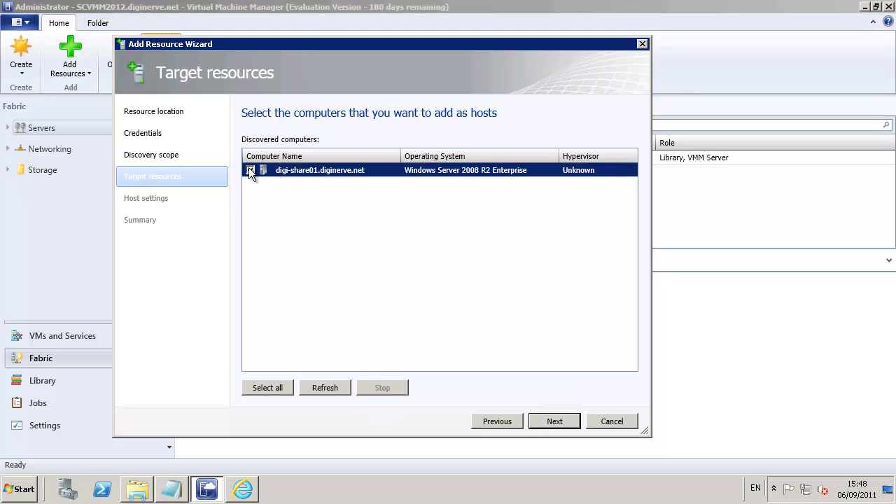
left_click(558, 423)
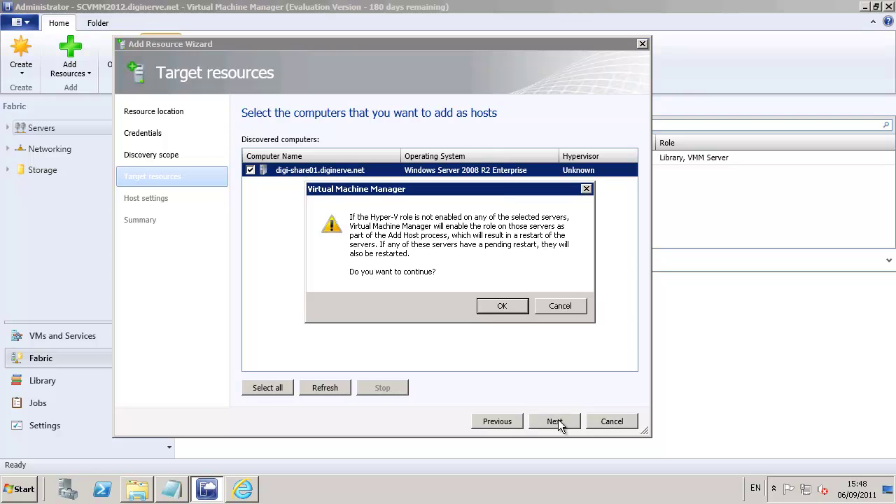
left_click(488, 301)
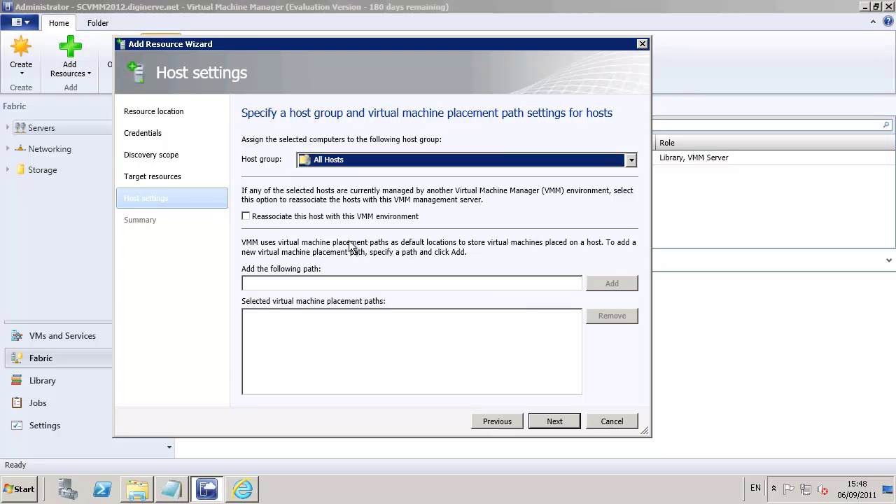
left_click(247, 217)
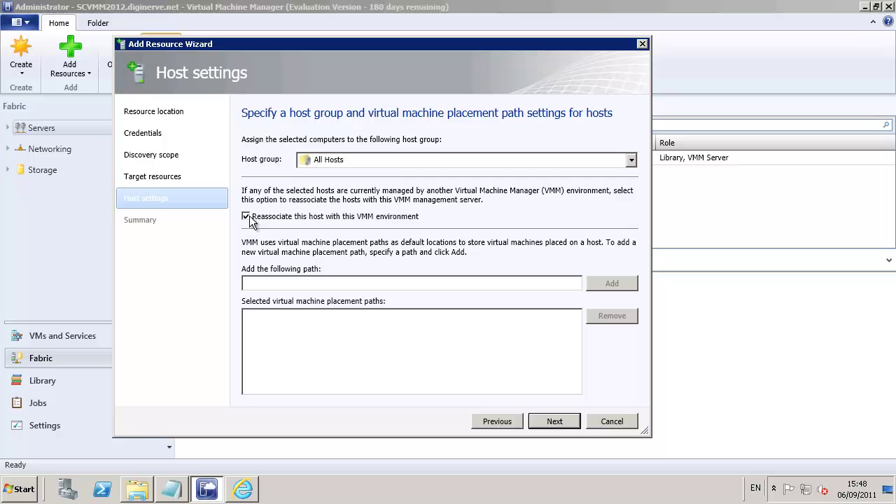
left_click(554, 423)
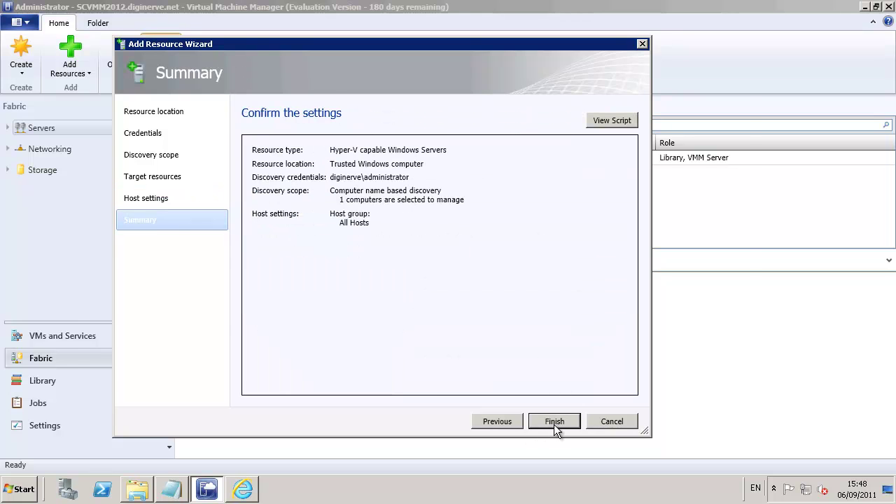
Finish the wizard and let the Add virtual machine host job complete for digi-share01
left_click(554, 422)
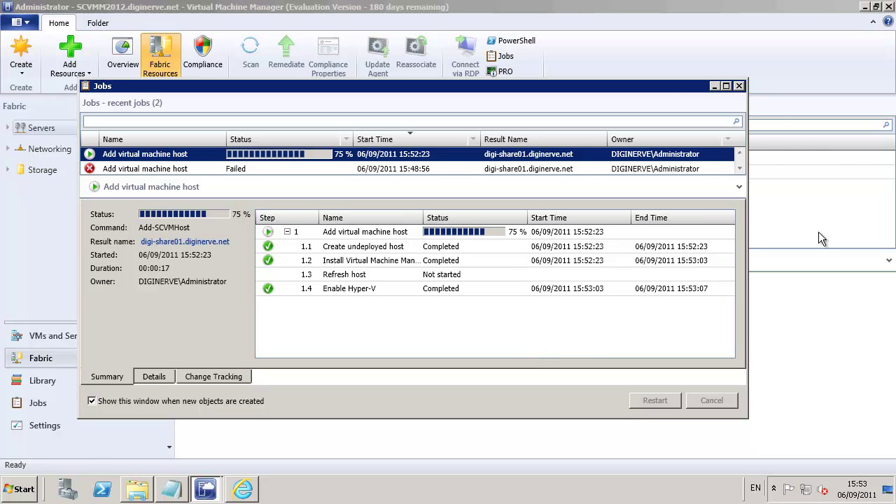
left_click(739, 86)
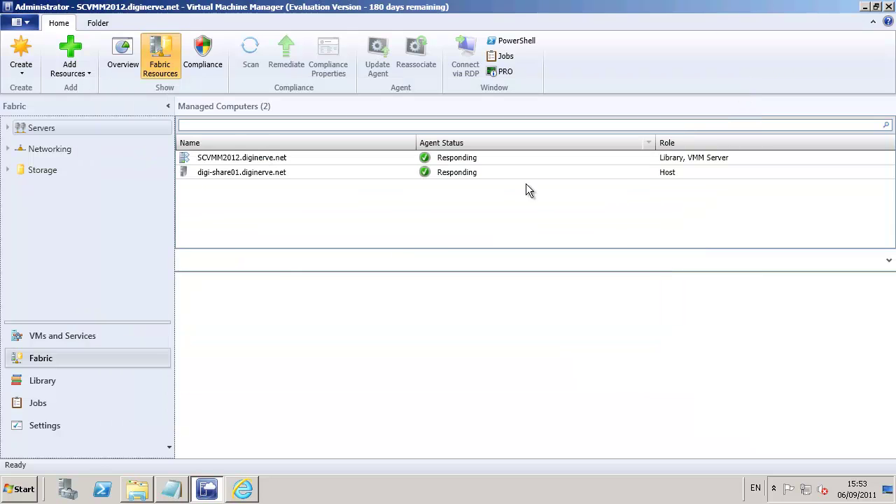
Check the host-add job's warning and digi-share01's details under All Hosts, then switch to VMs and Services
left_click(36, 406)
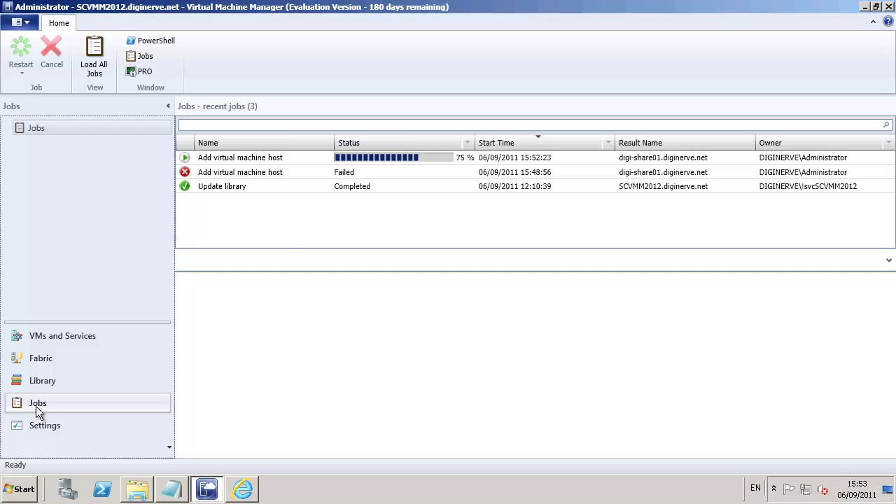
left_click(247, 158)
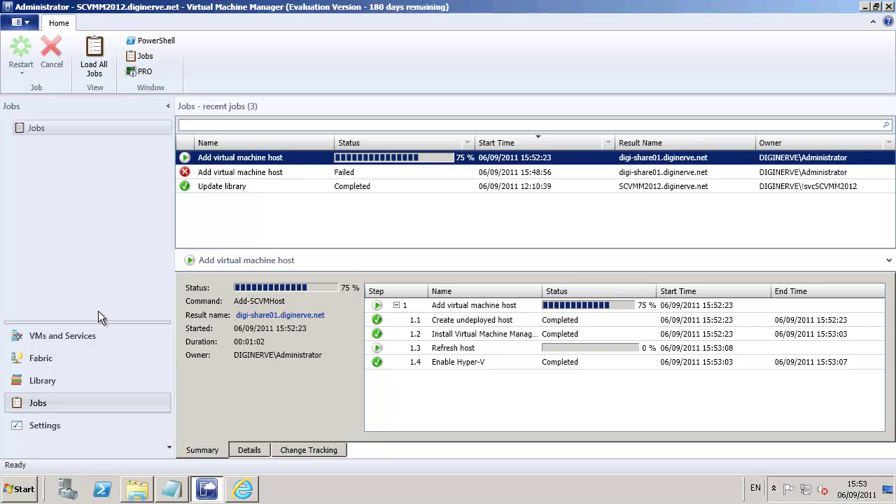
left_click(45, 362)
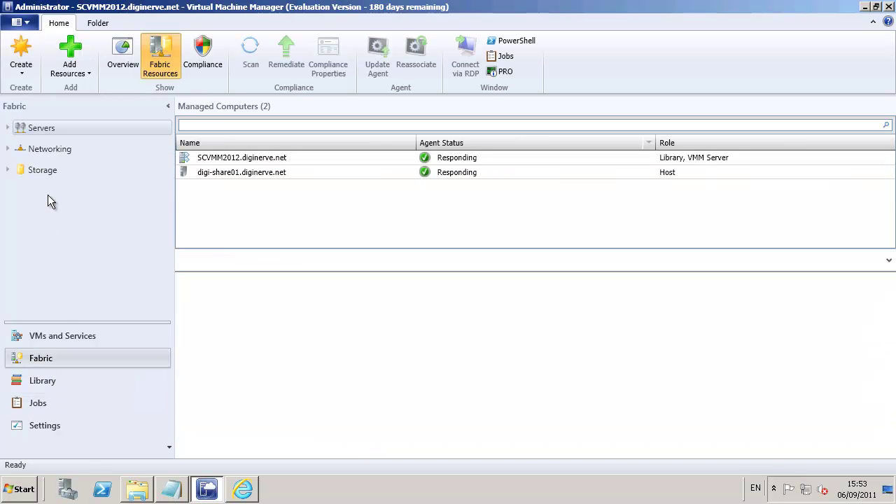
left_click(7, 128)
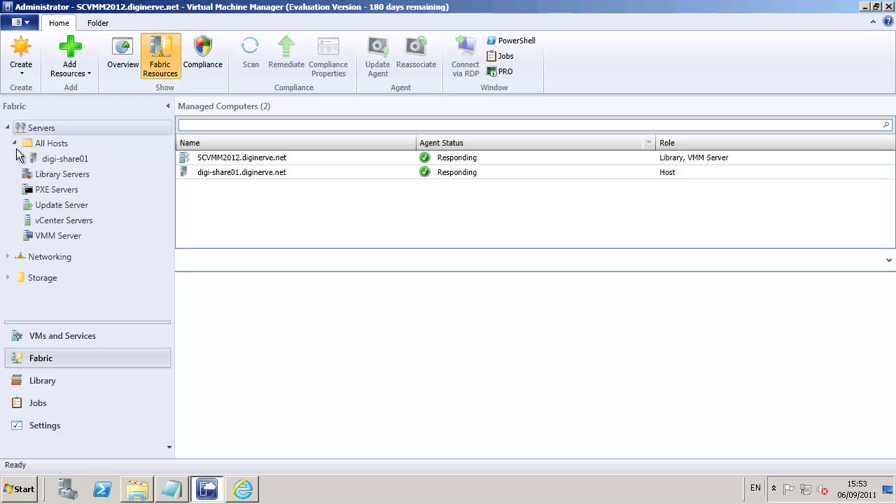
left_click(51, 159)
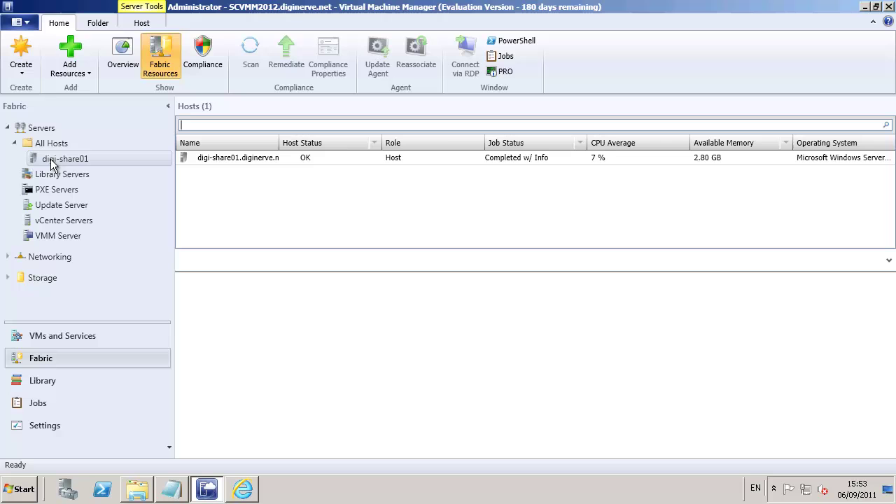
left_click(514, 157)
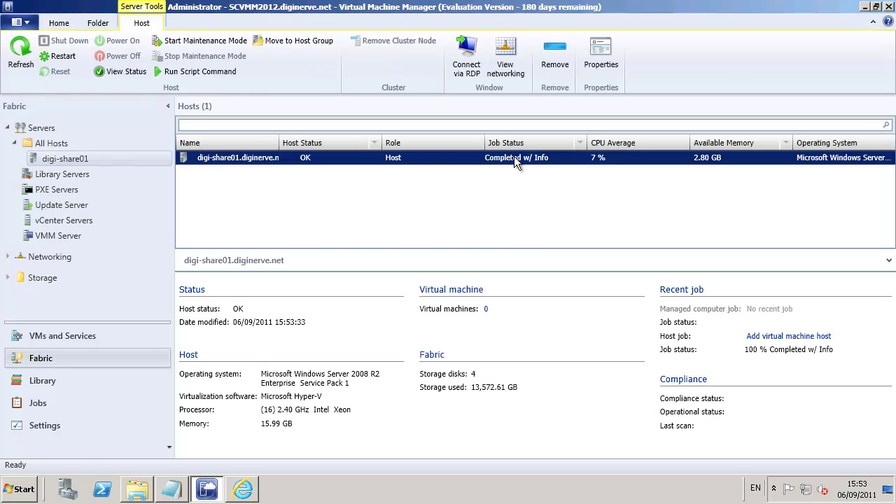
left_click(44, 338)
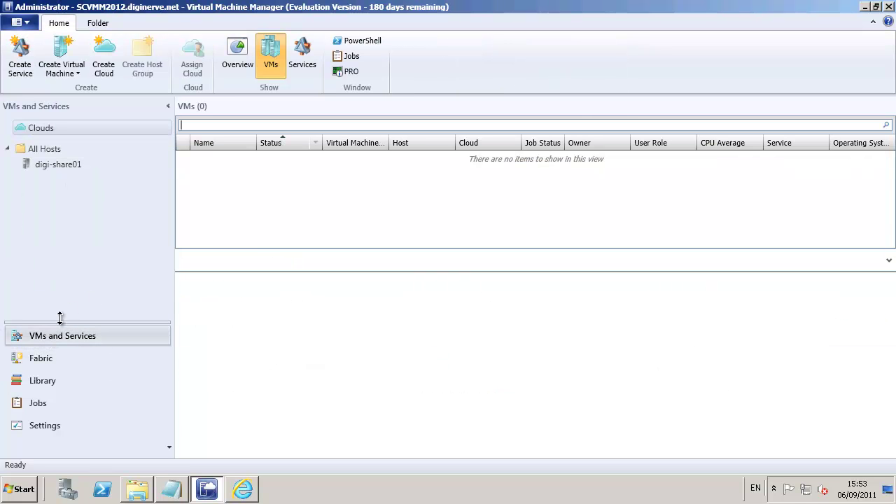
List digi-share01's virtual machines and check its Refresh virtual machine properties job
left_click(57, 166)
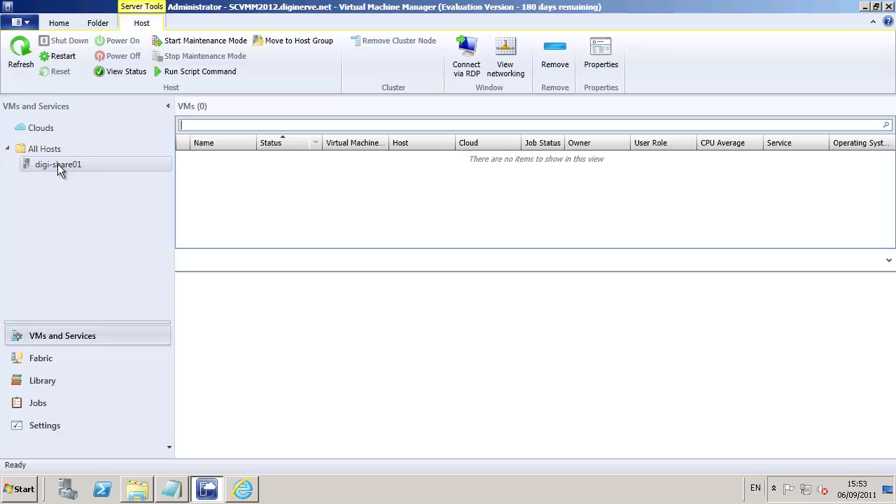
left_click(40, 404)
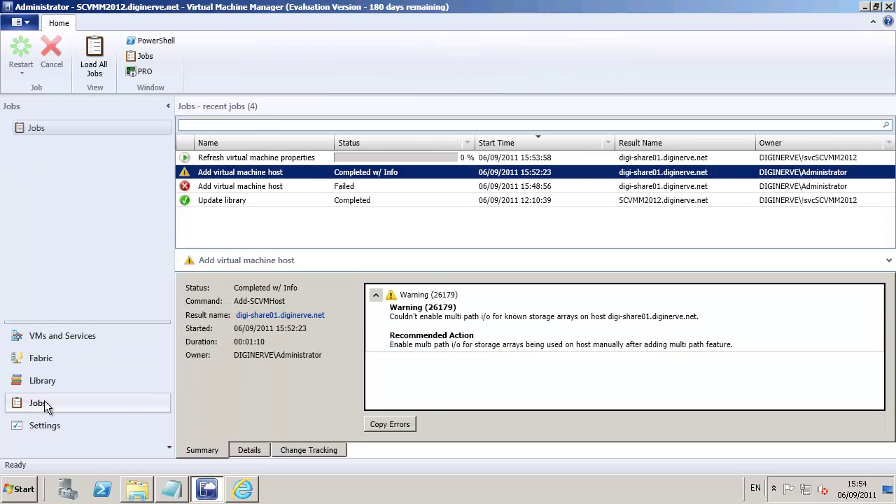
left_click(237, 158)
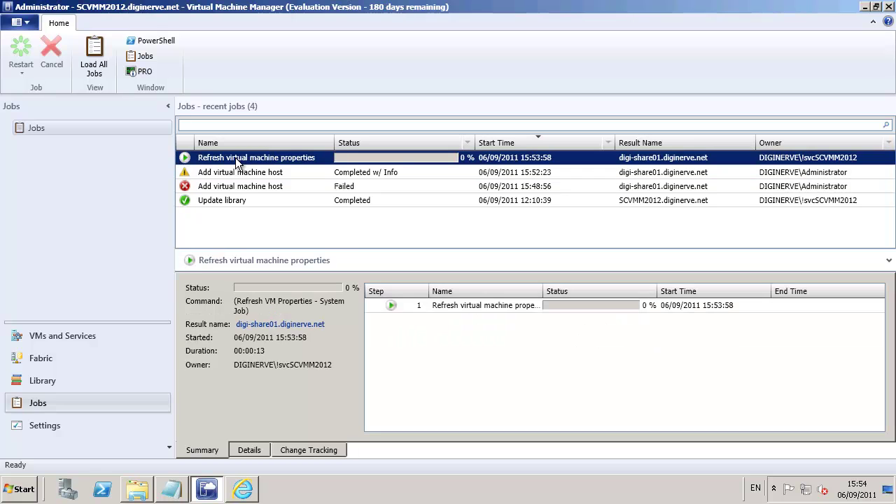
left_click(57, 339)
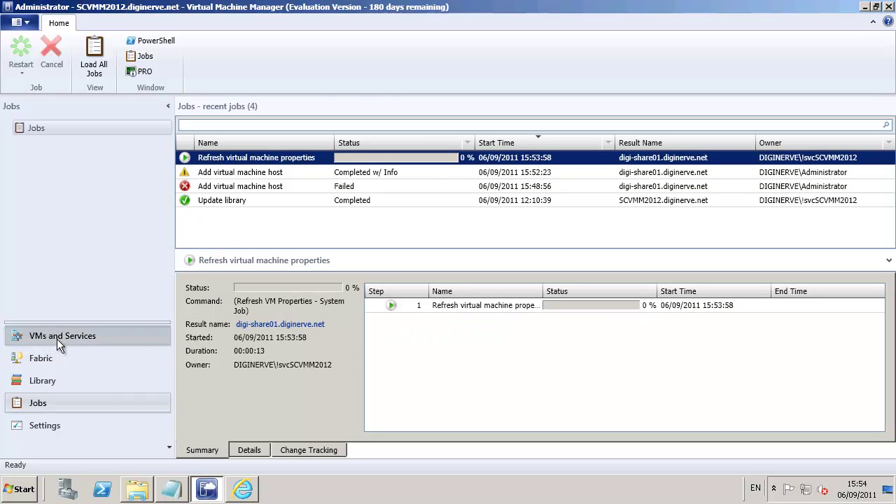